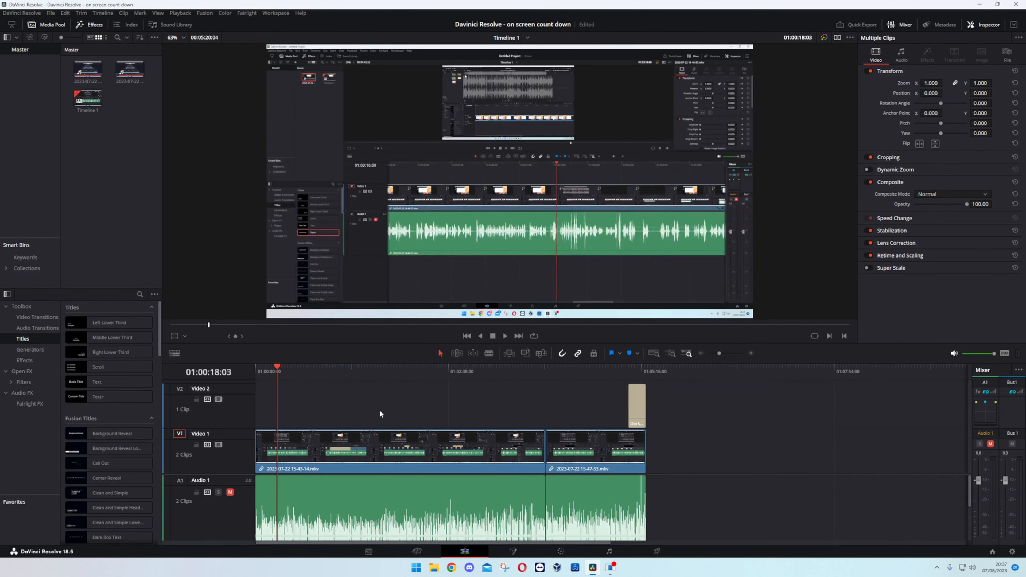
- Position the playhead at 01:01:25:46 on the timeline, where the countdown starts
click(383, 371)
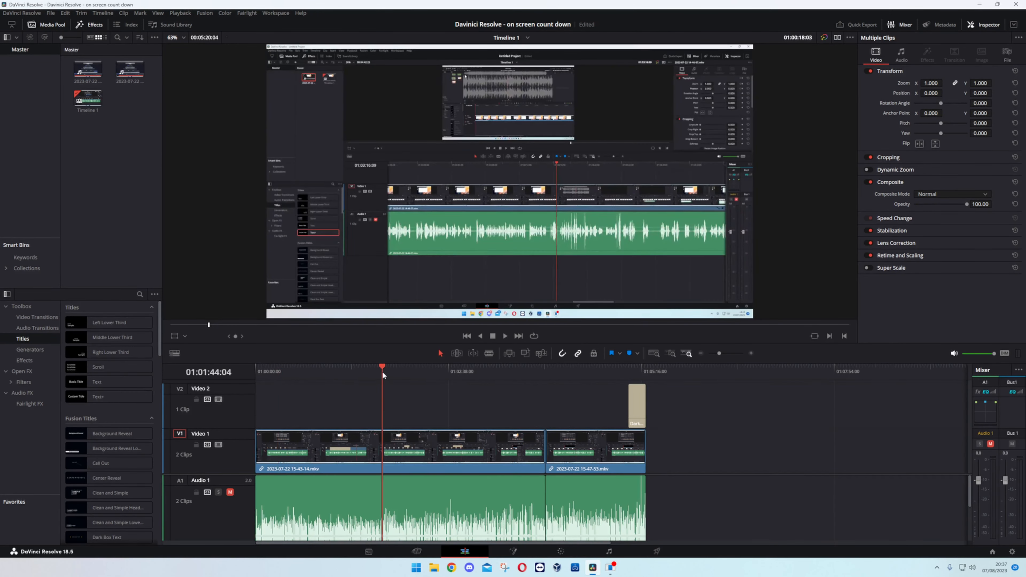
click(372, 372)
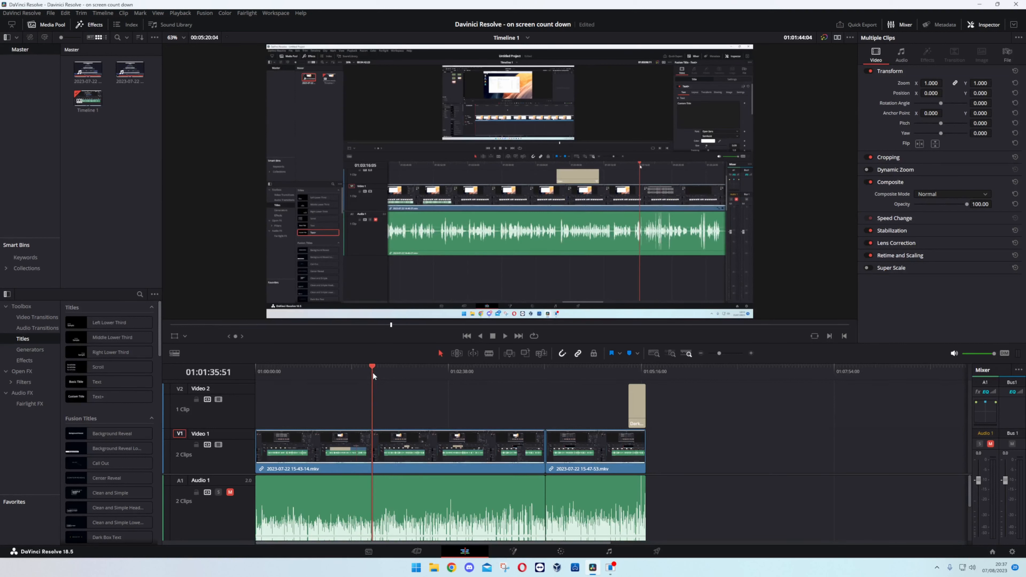
click(373, 372)
click(372, 372)
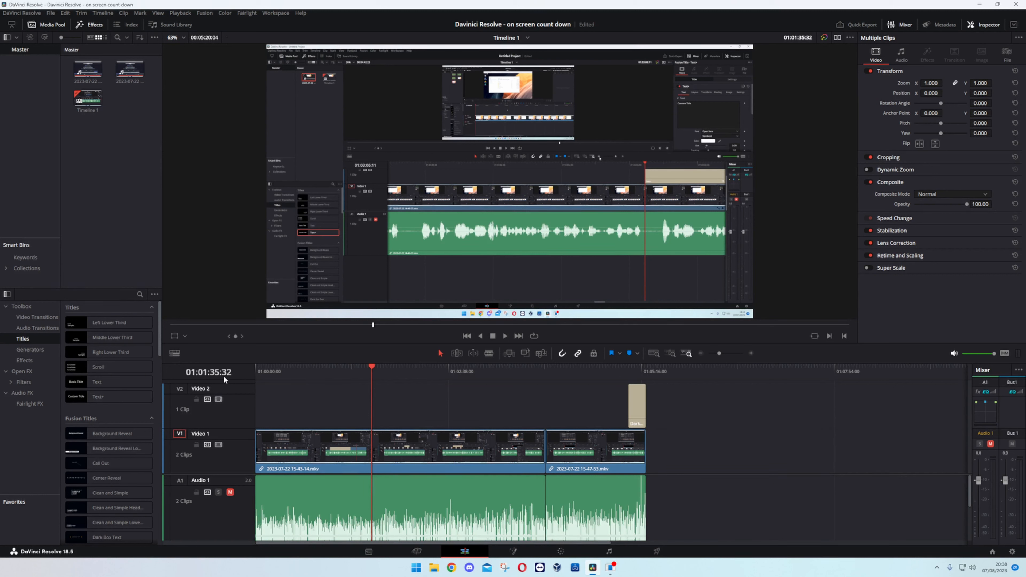
click(751, 353)
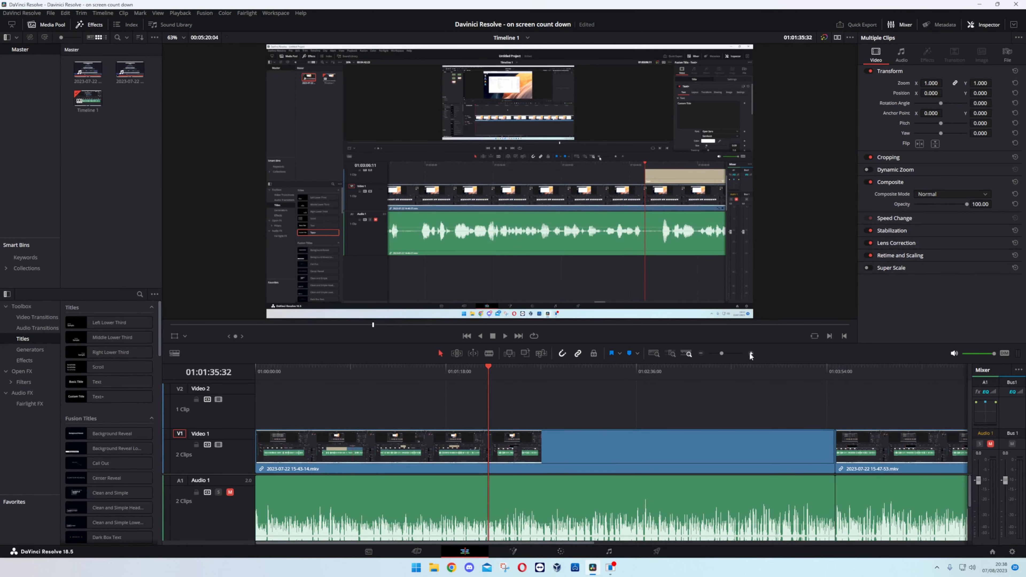
click(751, 354)
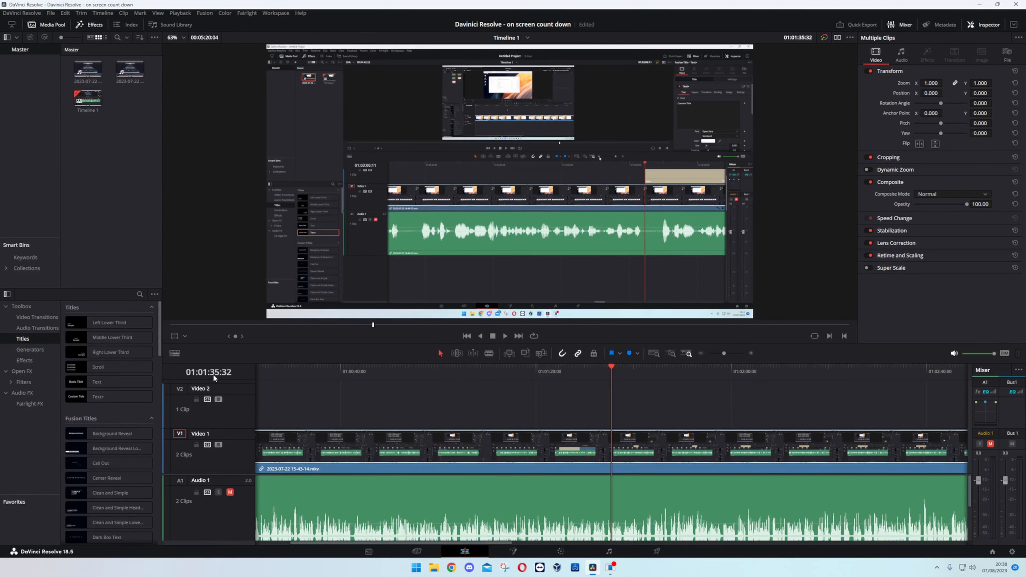
drag(608, 369, 563, 373)
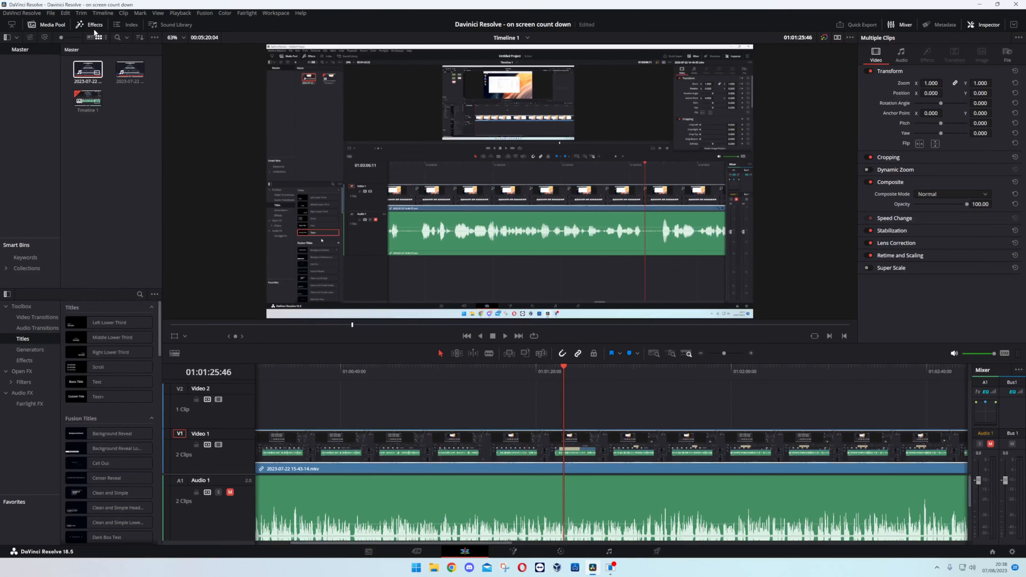
- Add a Text+ title to the Video 2 track at the playhead
click(92, 25)
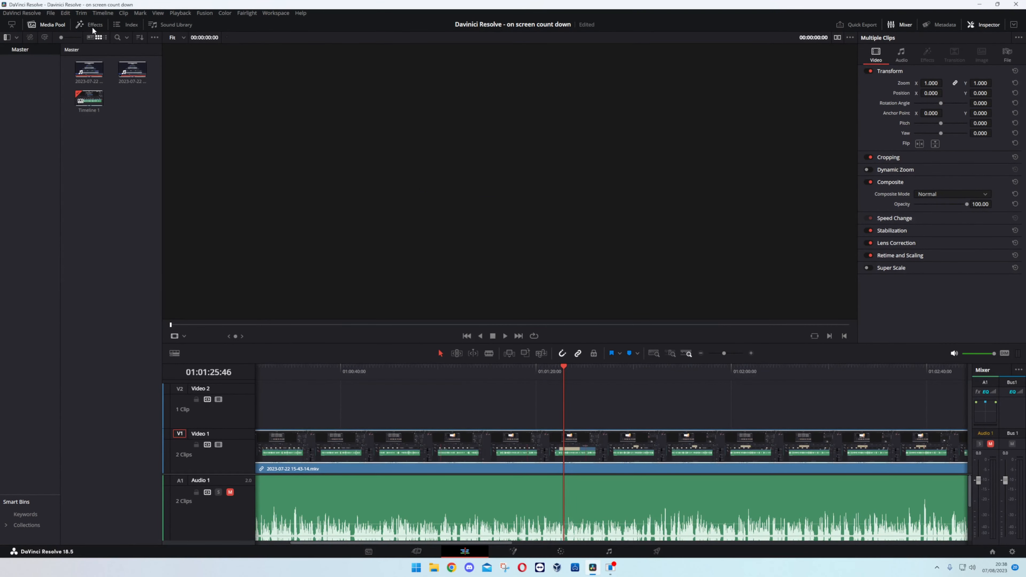
click(93, 25)
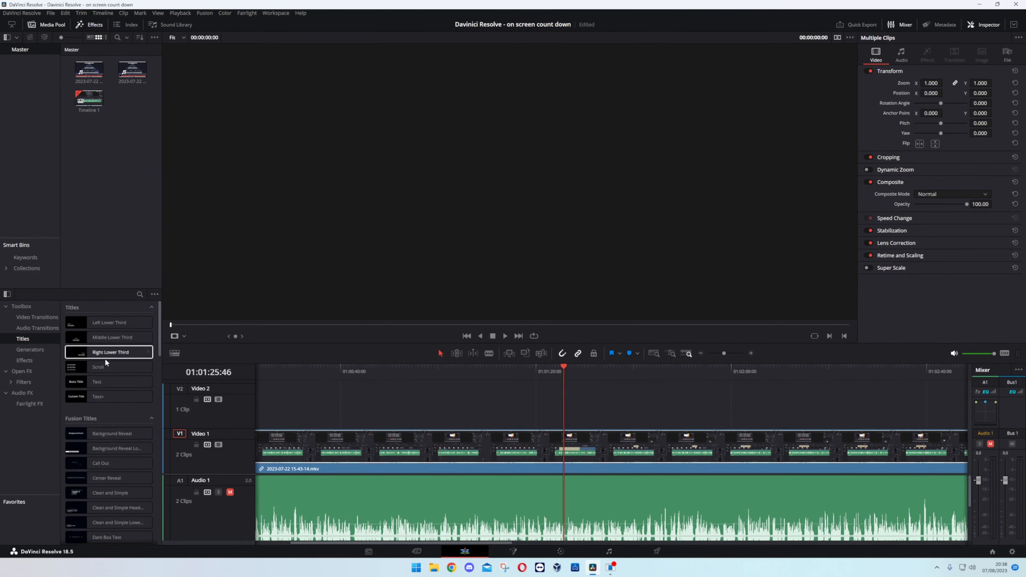
click(103, 397)
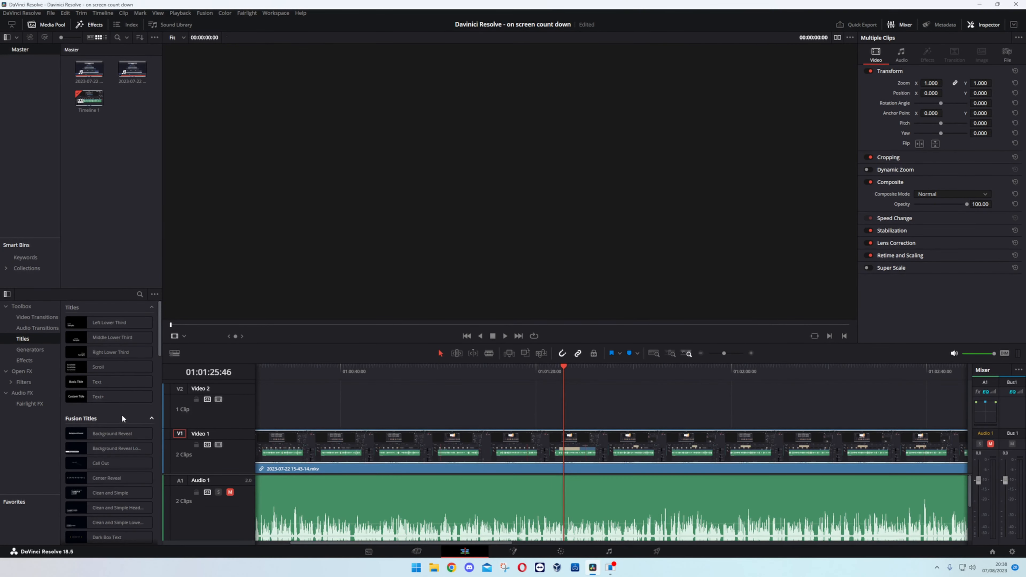
scroll(122, 415, down, 5)
scroll(114, 445, up, 5)
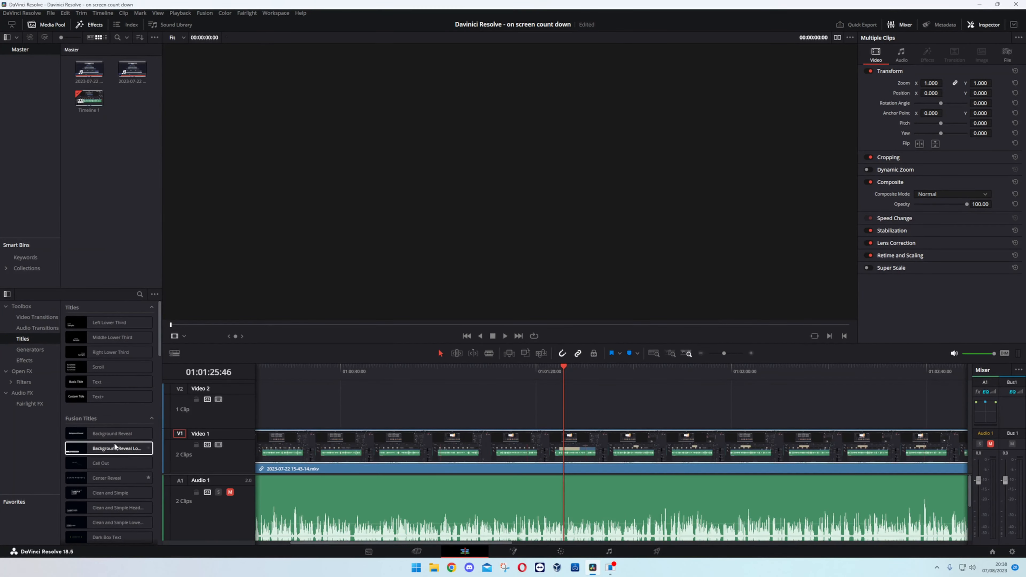
click(101, 398)
drag(101, 399, 562, 428)
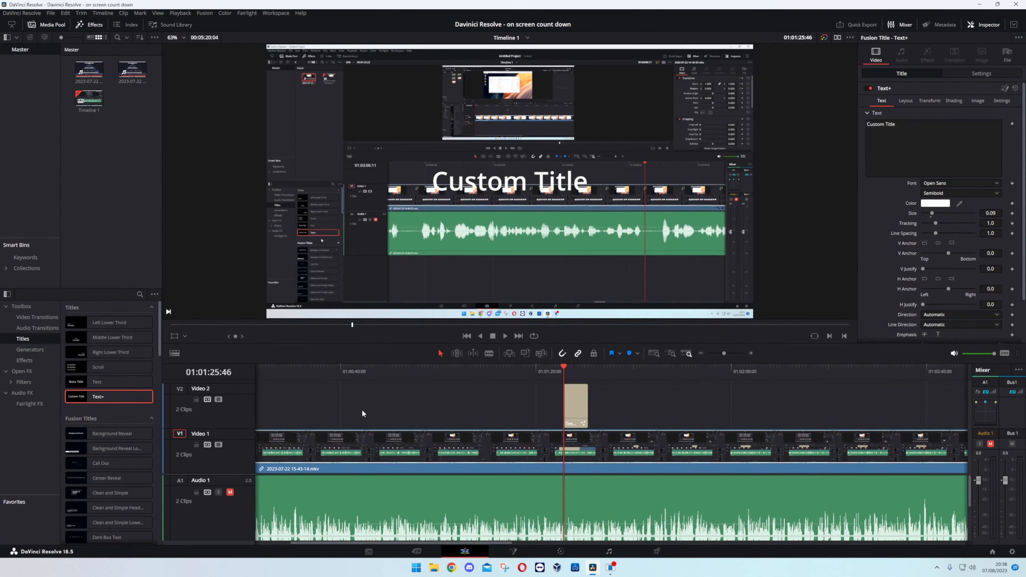
- Extend the end of the Text+ clip so it lasts about 10 seconds, and return the playhead to its start
click(588, 407)
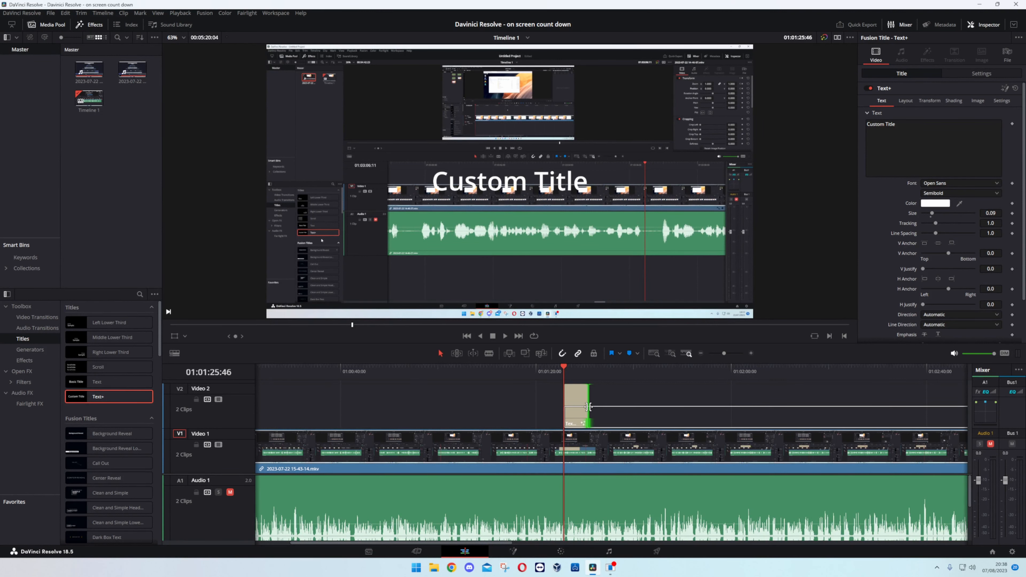
drag(588, 407, 614, 408)
click(615, 373)
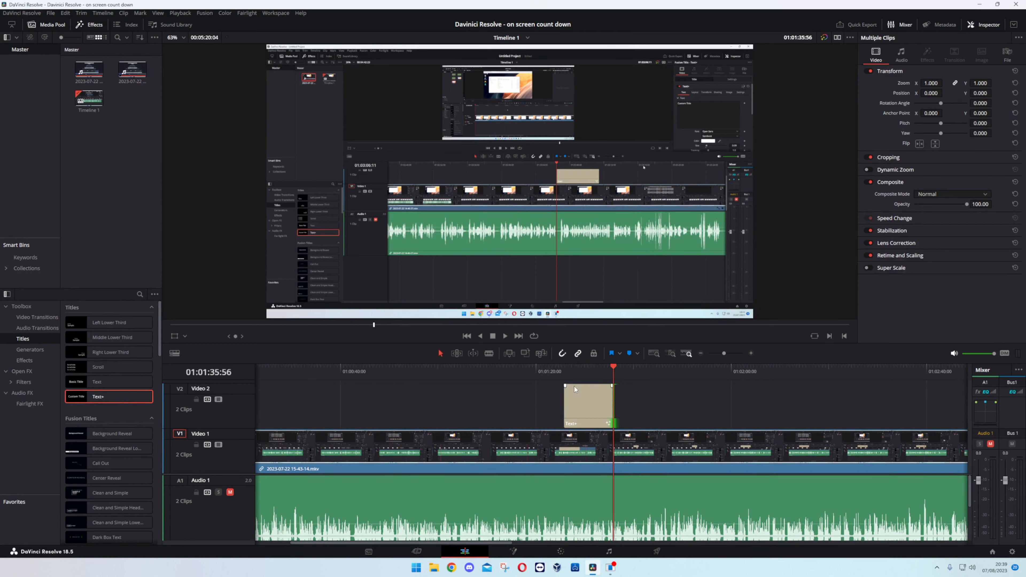
click(564, 374)
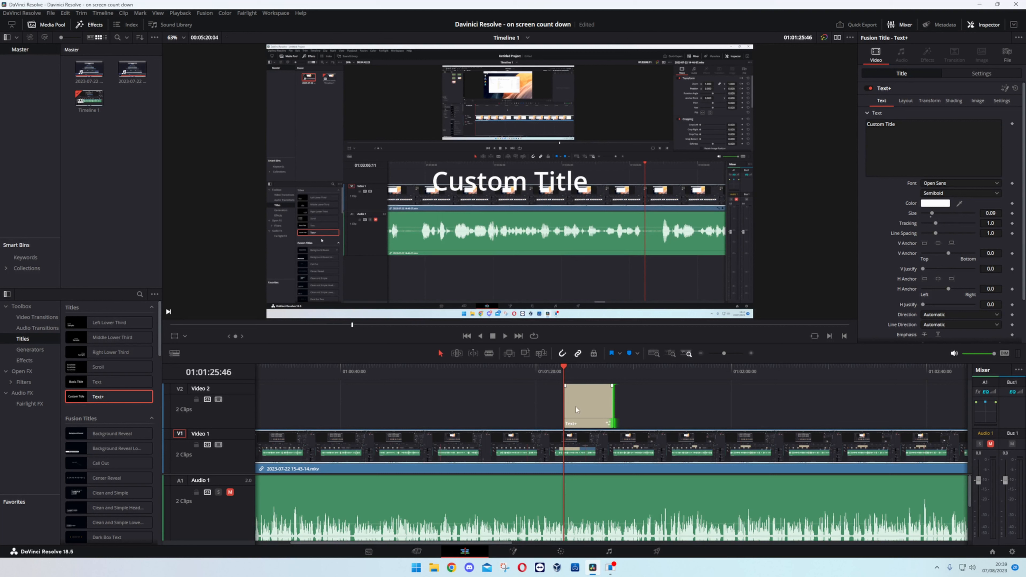
- Apply the TimeCode modifier to the text of the Text+ title
click(593, 407)
click(579, 373)
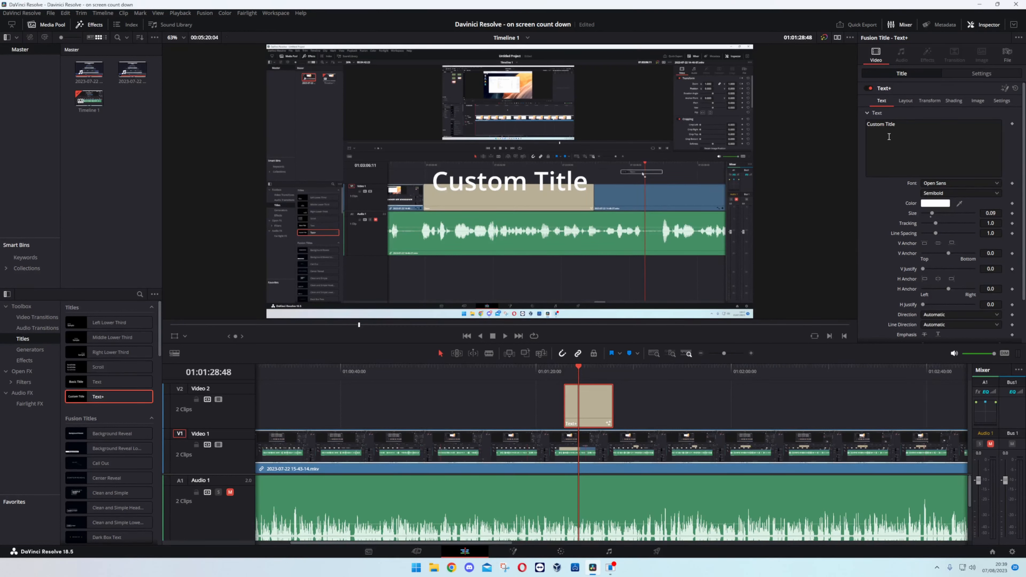
right_click(914, 139)
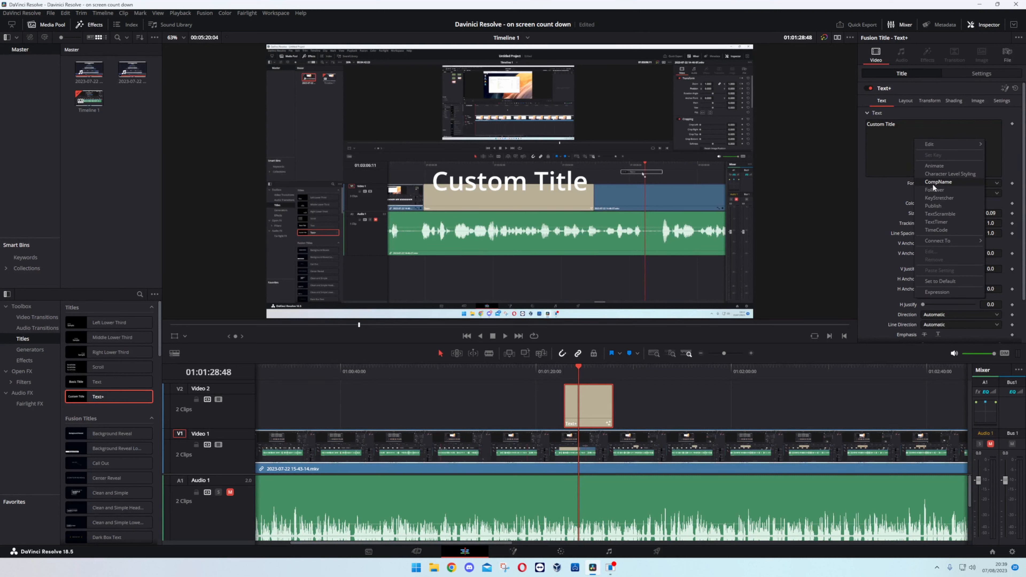
click(945, 231)
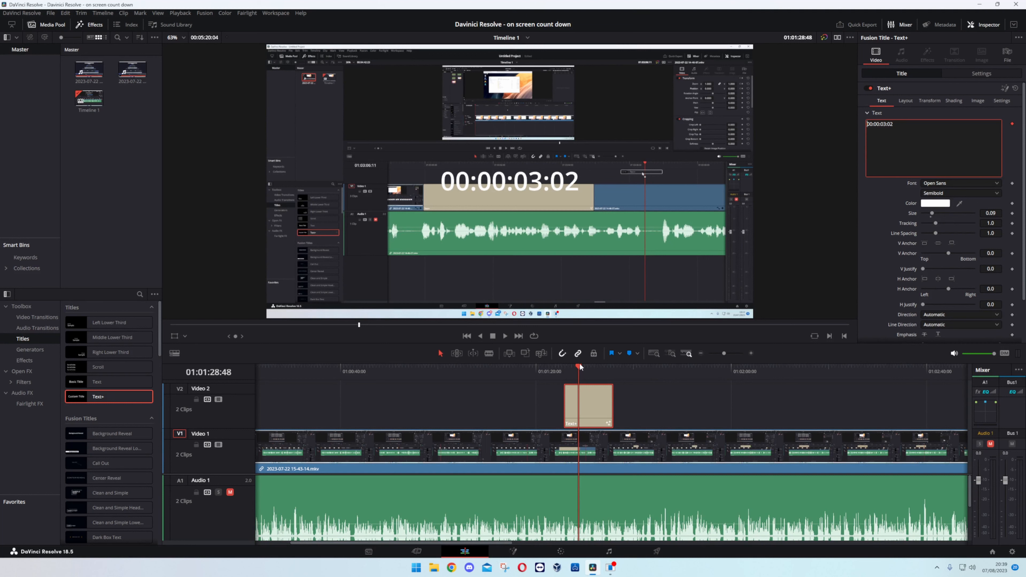
- Play the start of the title clip to check the running timecode
click(572, 377)
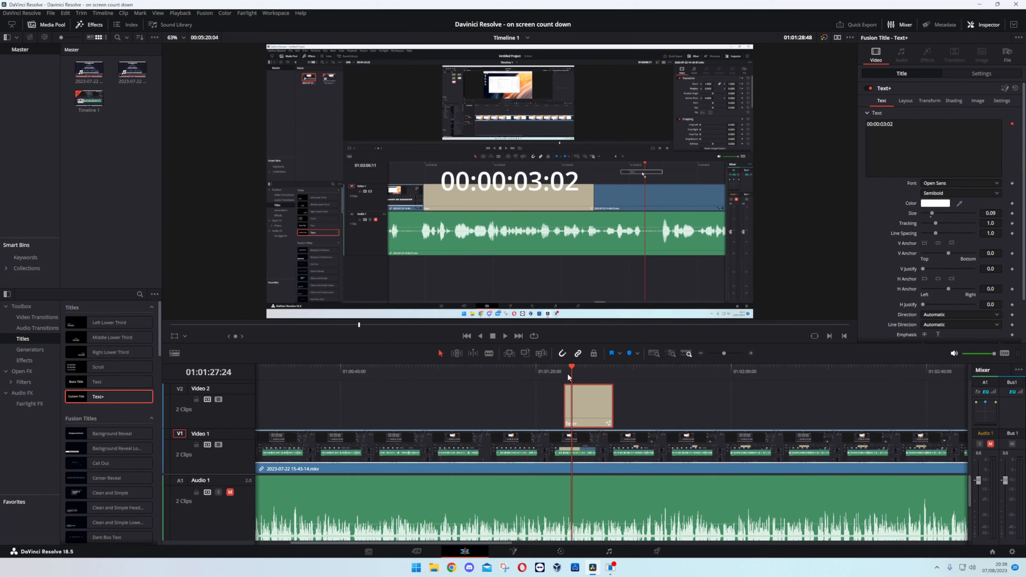
click(565, 377)
key(space)
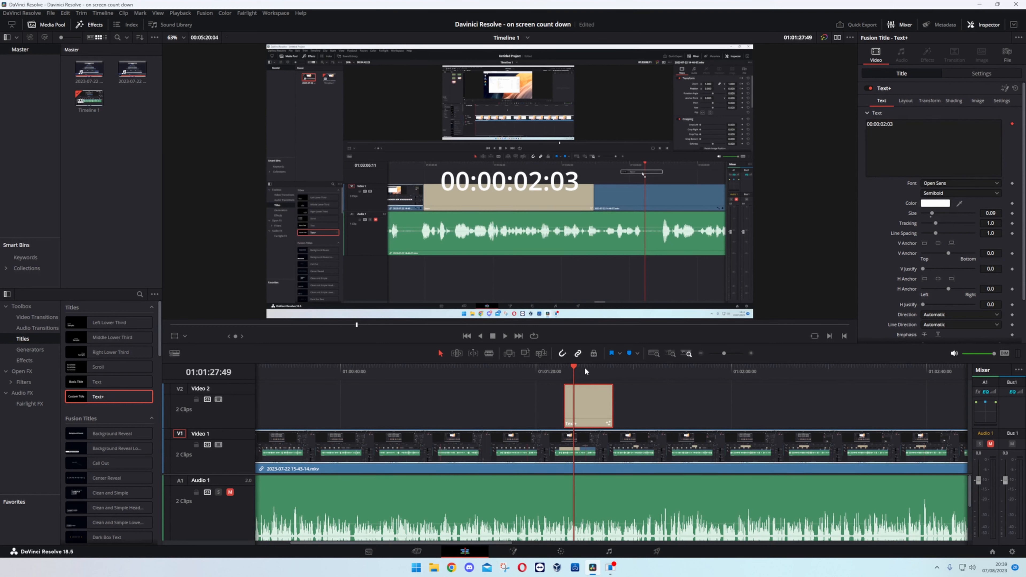
click(575, 376)
- Set the title's Write On range to start 0.194 and end 0.7 so only minutes and seconds show
scroll(882, 301, down, 2)
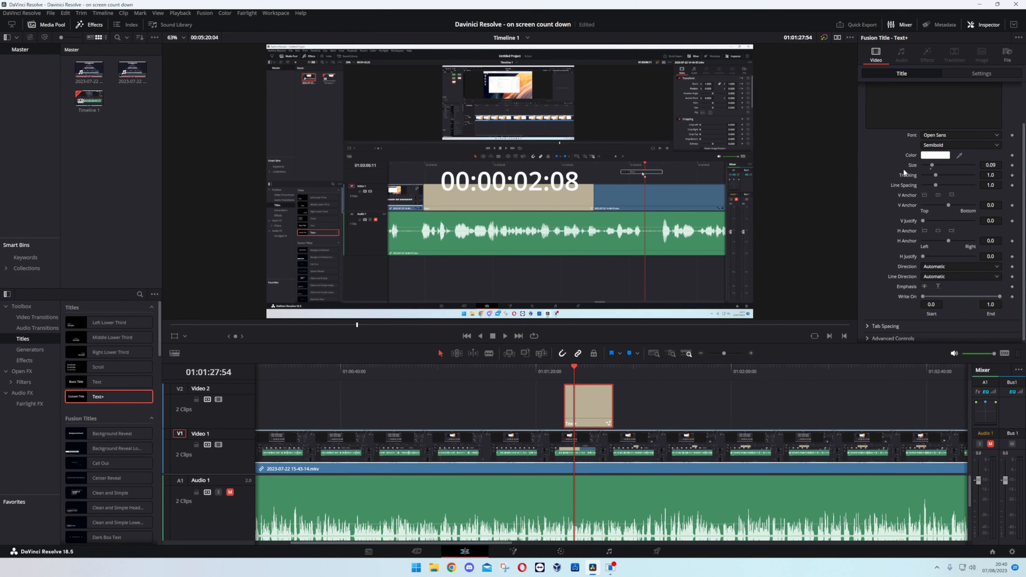
scroll(903, 169, up, 1)
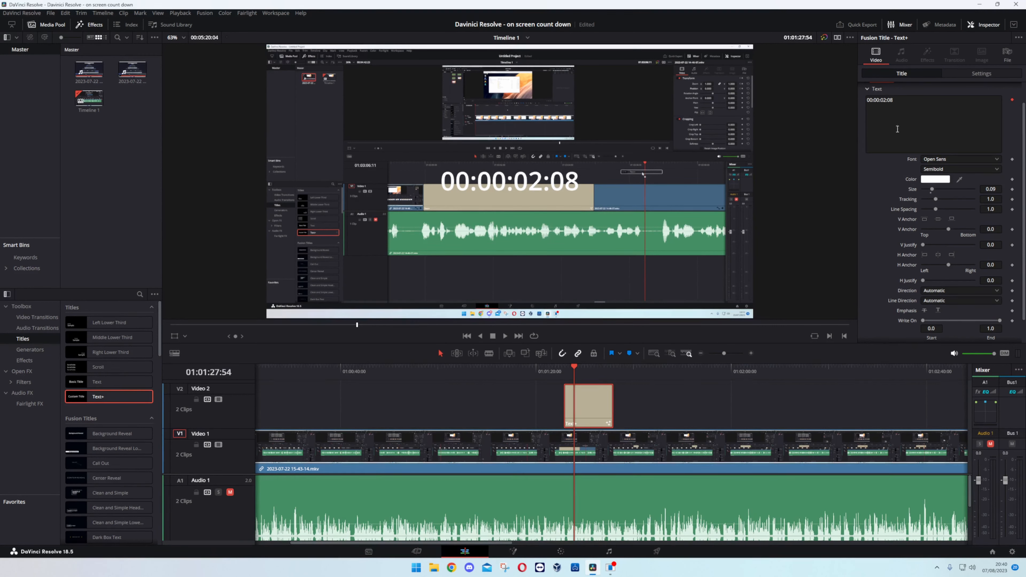
scroll(887, 226, down, 1)
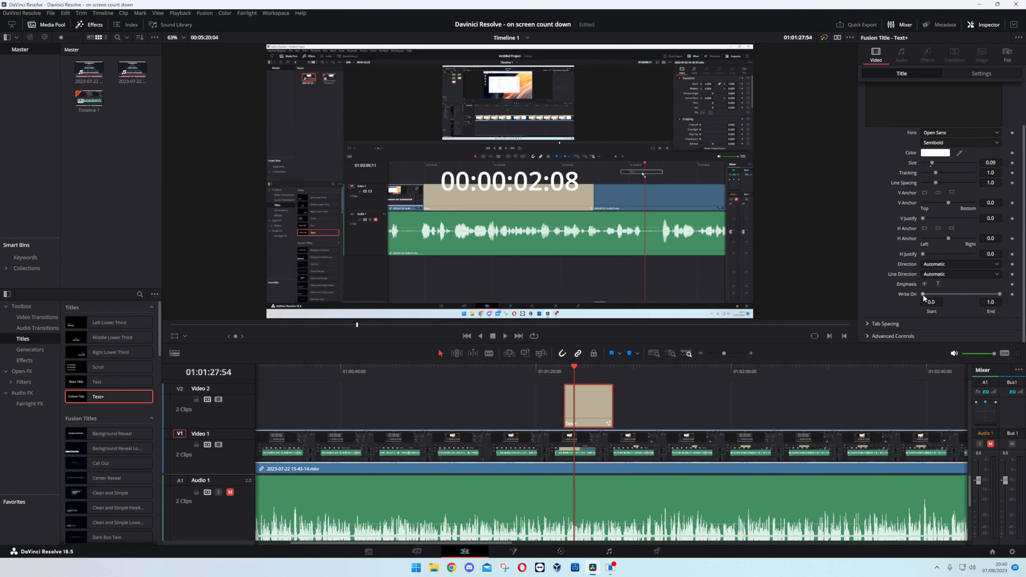
drag(923, 294, 931, 294)
drag(1001, 298, 980, 298)
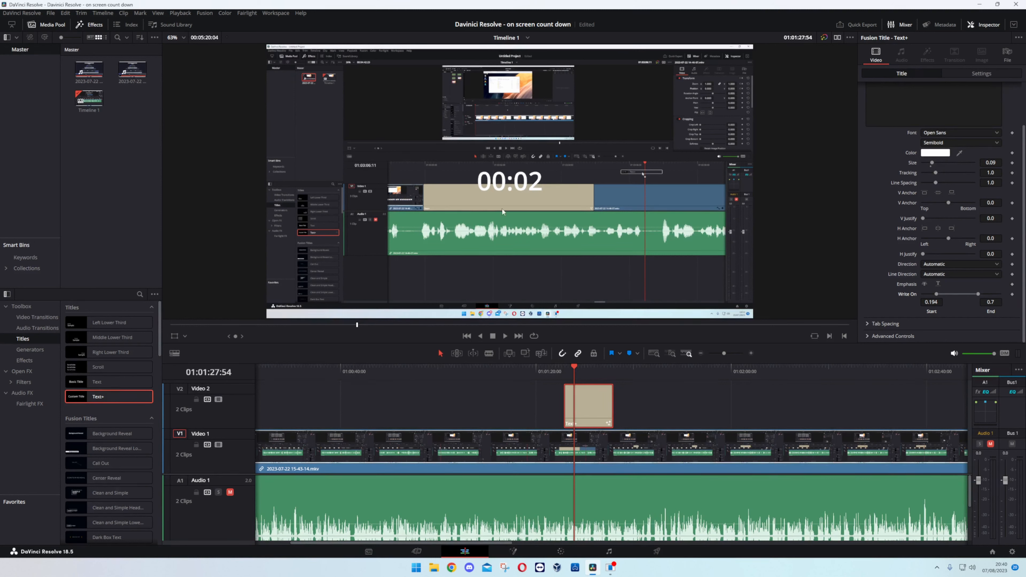
- Scrub the playhead through the title clip to check the trimmed timer's counting direction
click(574, 368)
drag(573, 366, 575, 367)
mouse_move(577, 367)
mouse_down()
mouse_move(595, 368)
mouse_move(583, 373)
mouse_up()
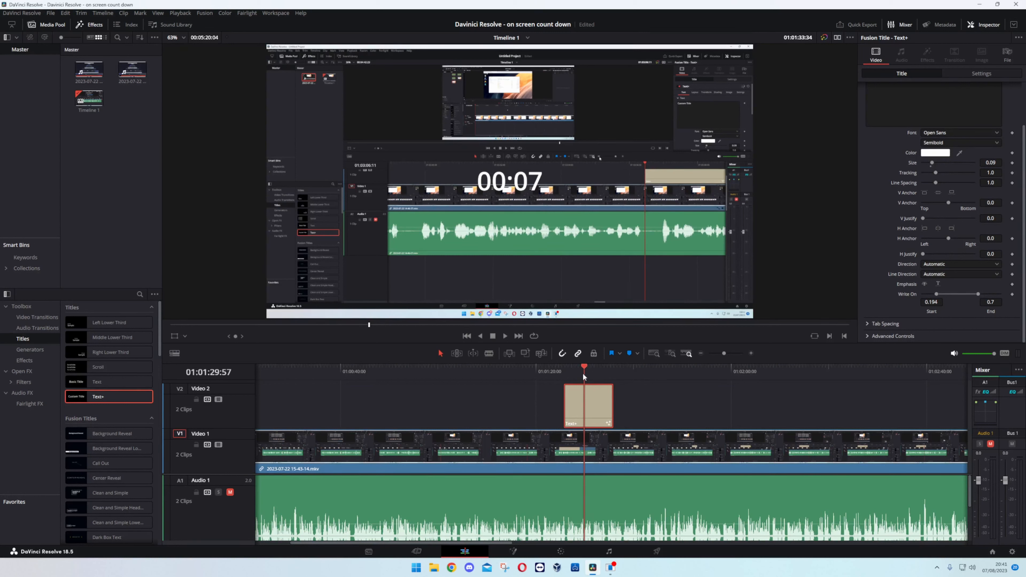
key(Up)
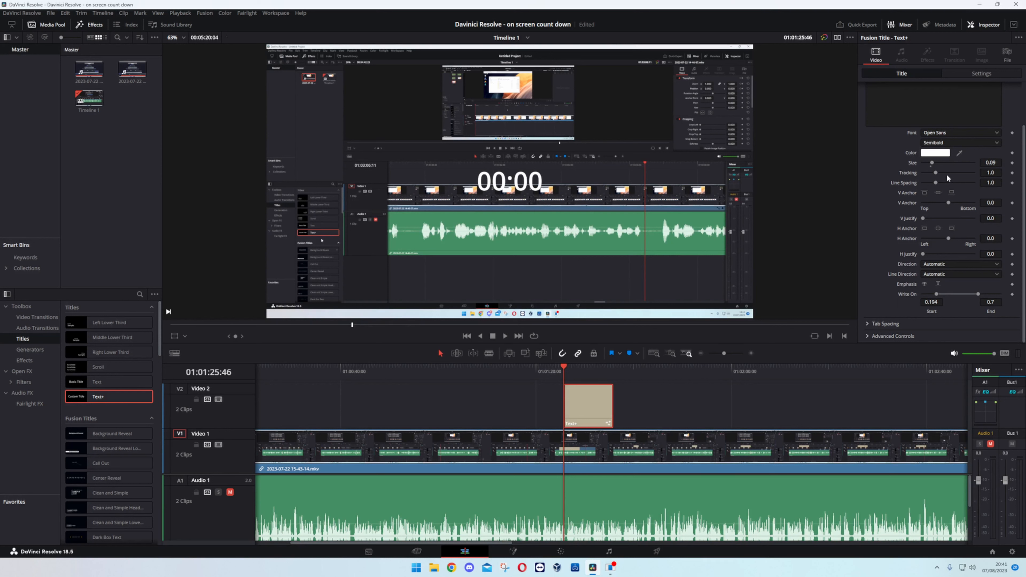
scroll(909, 221, up, 2)
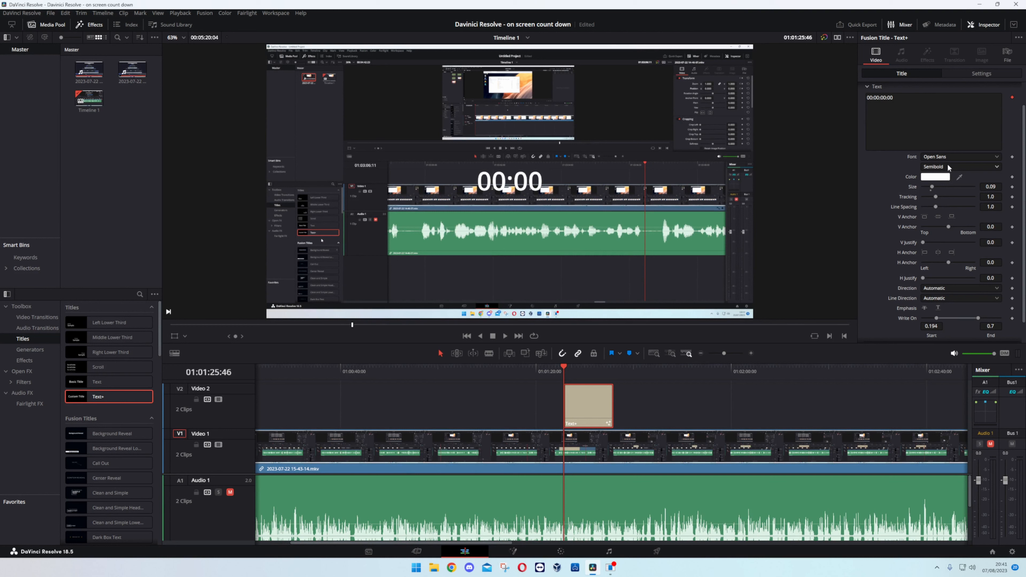
click(582, 373)
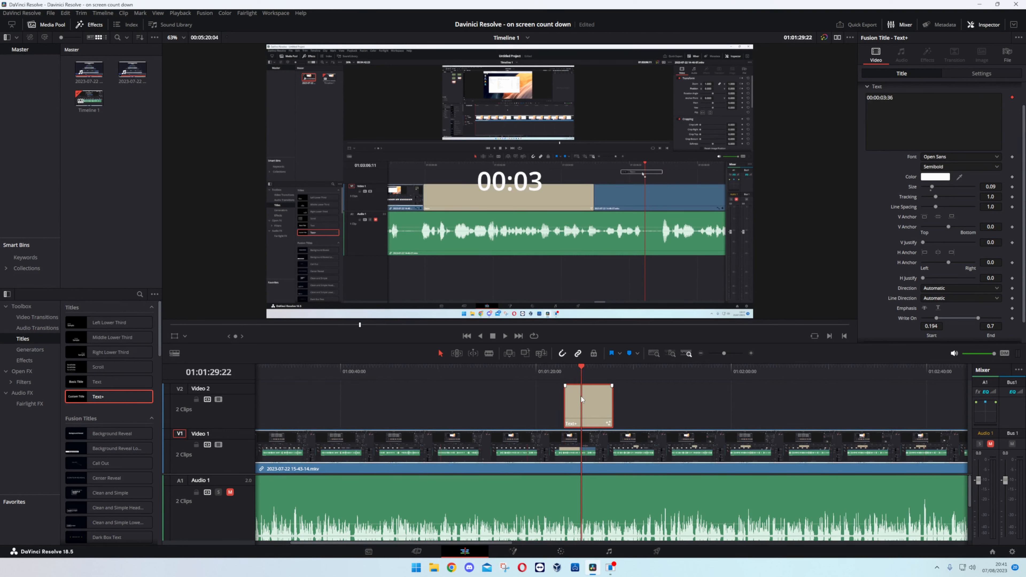
- Convert the Text+ title on Video 2 into a compound clip named Countdown
right_click(592, 407)
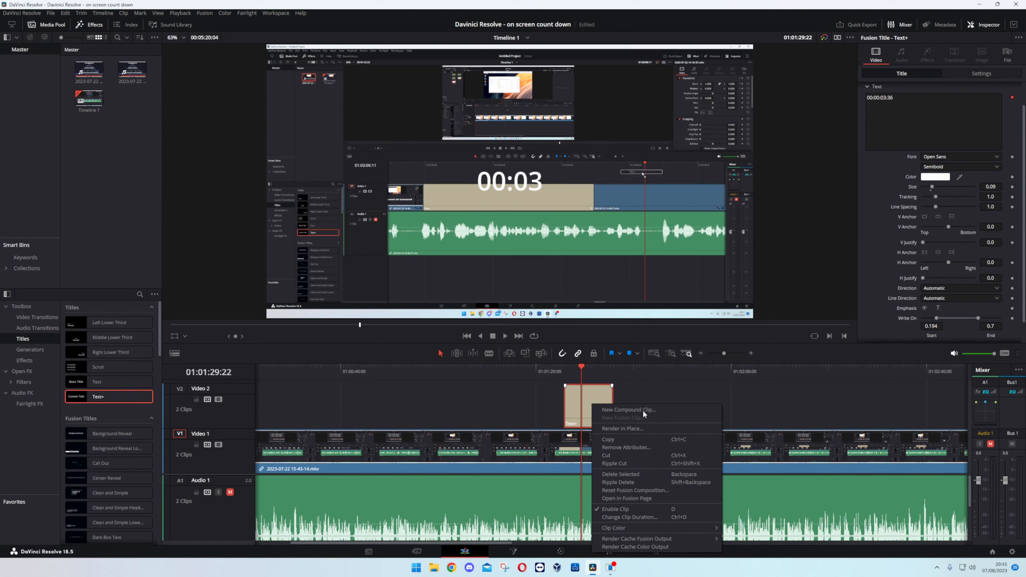
click(617, 412)
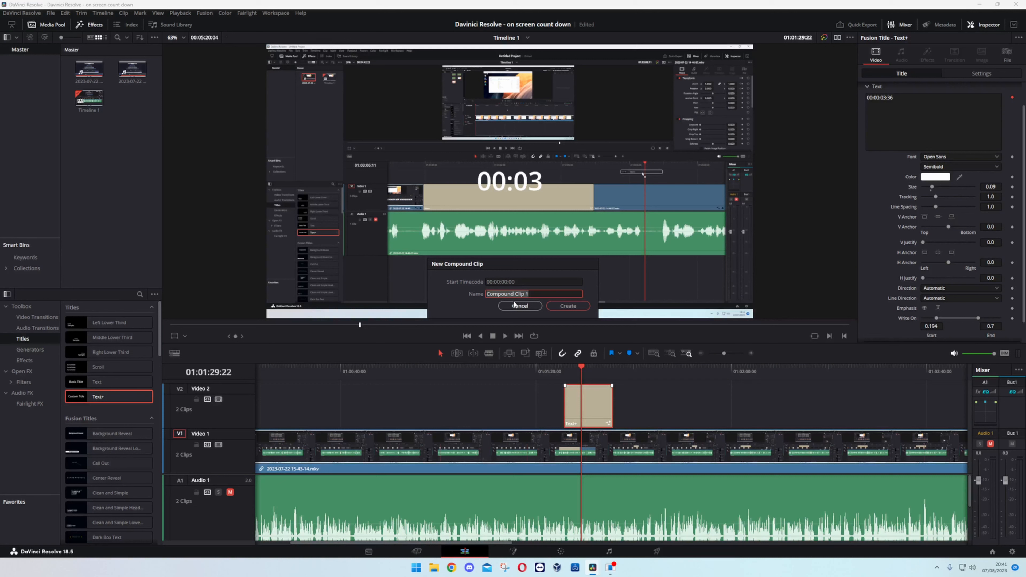
text(Countdown)
click(568, 307)
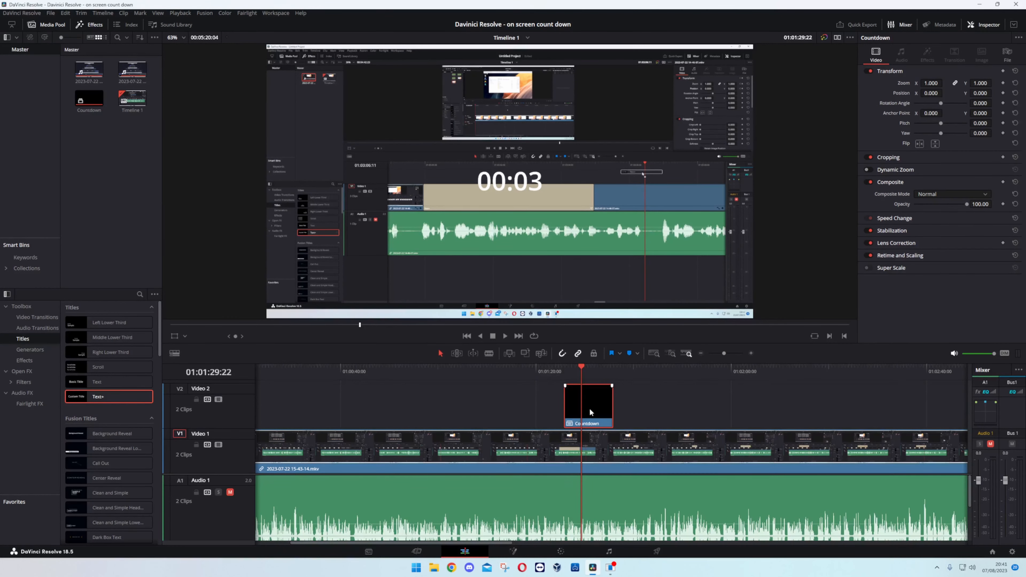
- Change the Countdown clip's speed settings to Reverse Speed
right_click(588, 390)
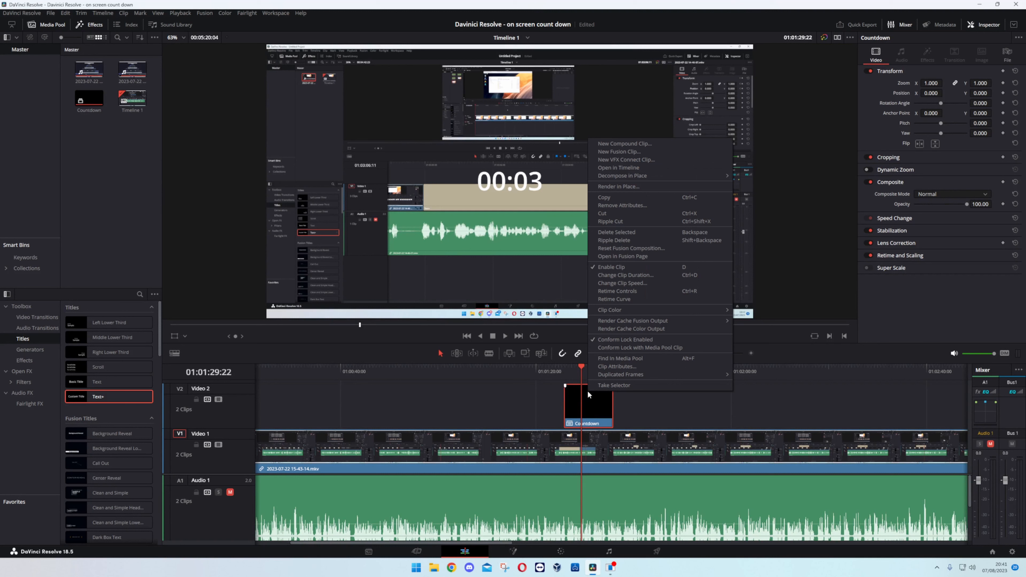
click(644, 284)
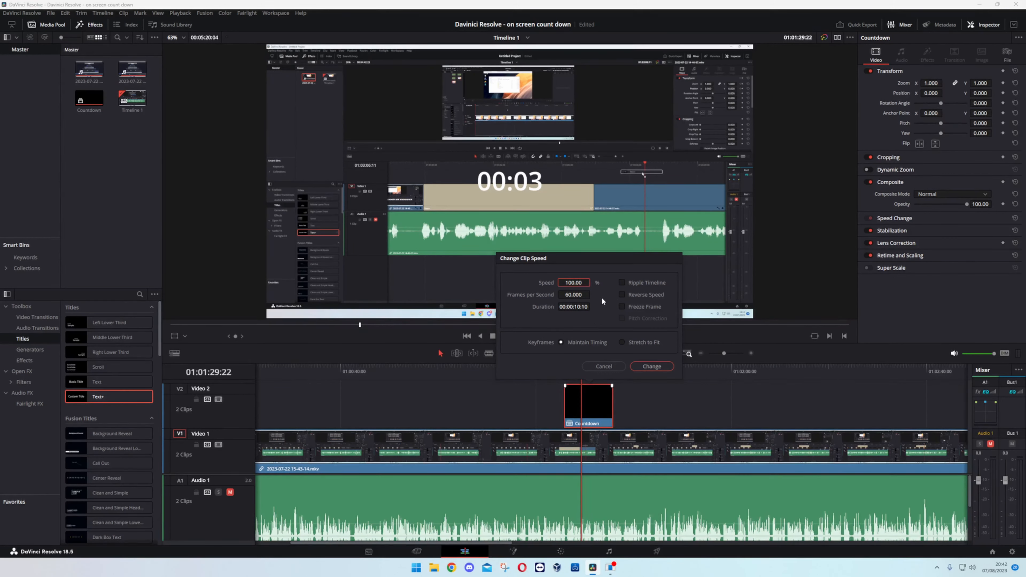
click(622, 294)
click(644, 366)
- Play the Countdown clip from its start to check the reversed timer, and stop playback near its end
click(564, 369)
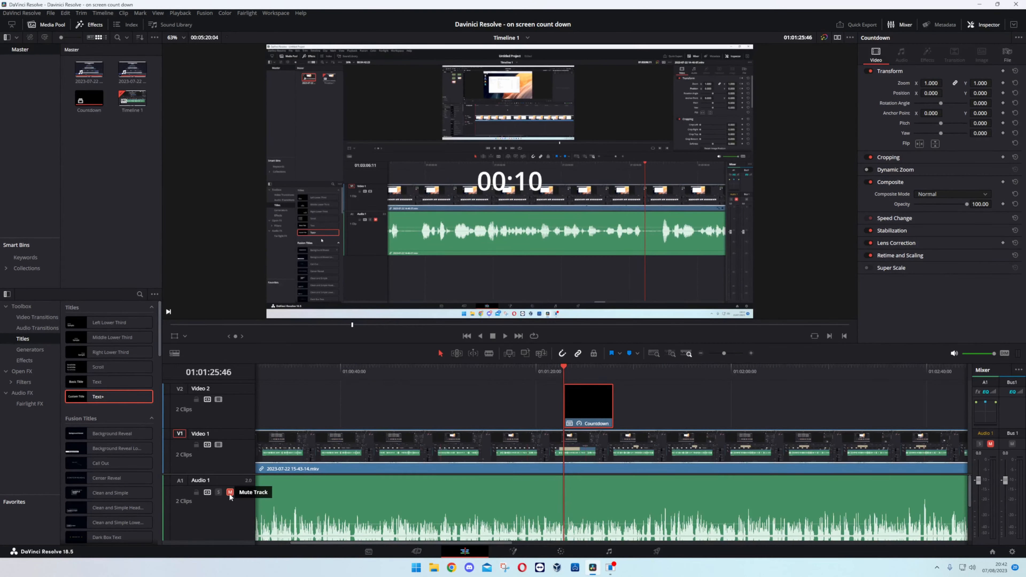
click(505, 337)
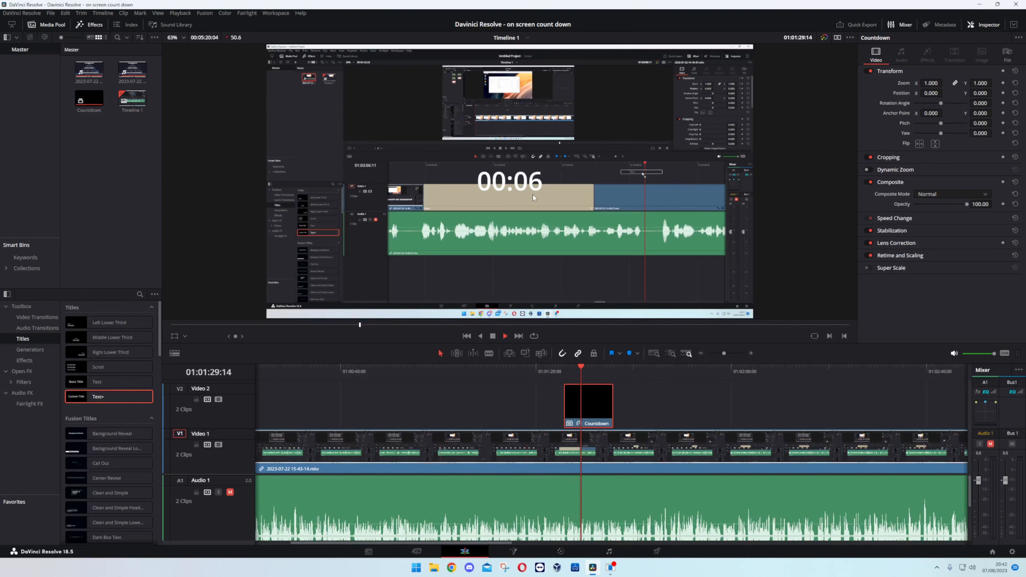
click(493, 337)
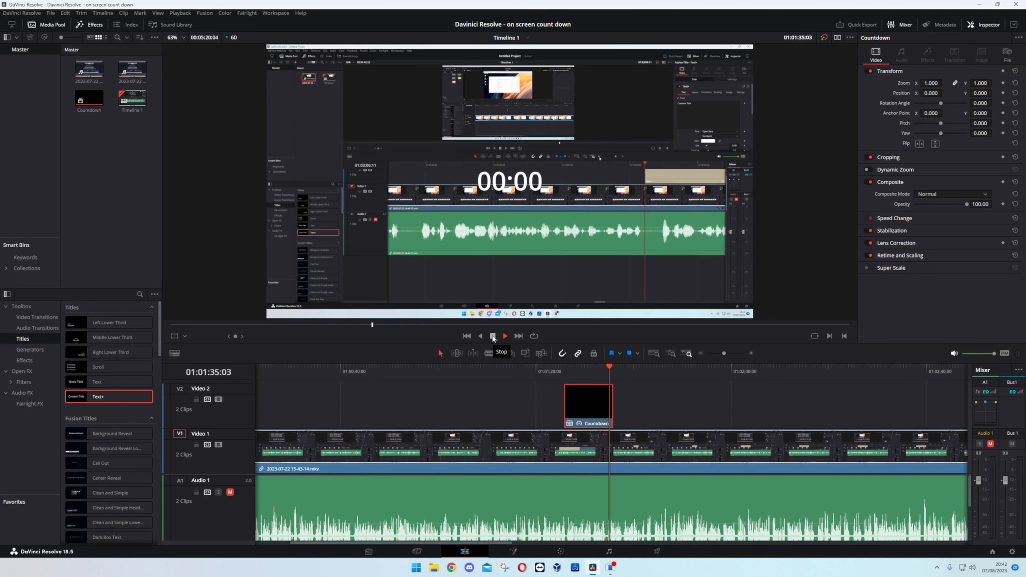